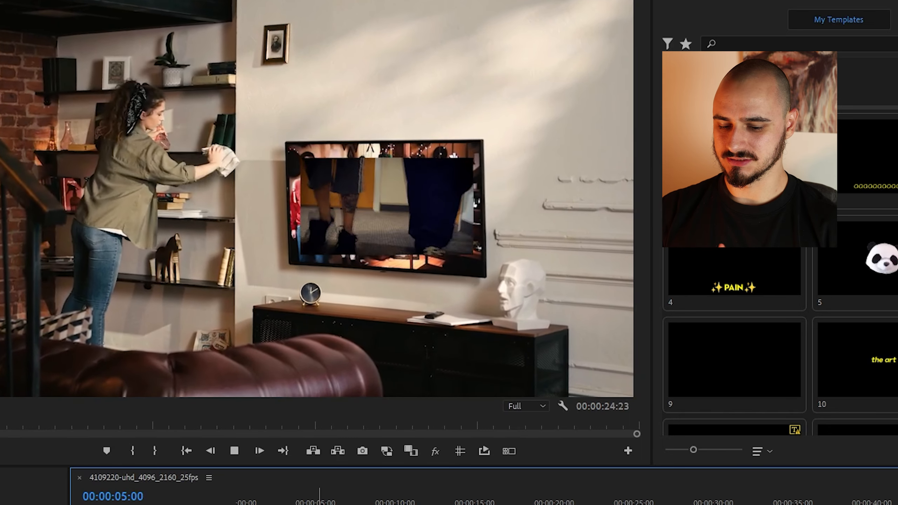
Find the Corner Pin effect and apply it to the film.mp4 clip on V2
key("space")
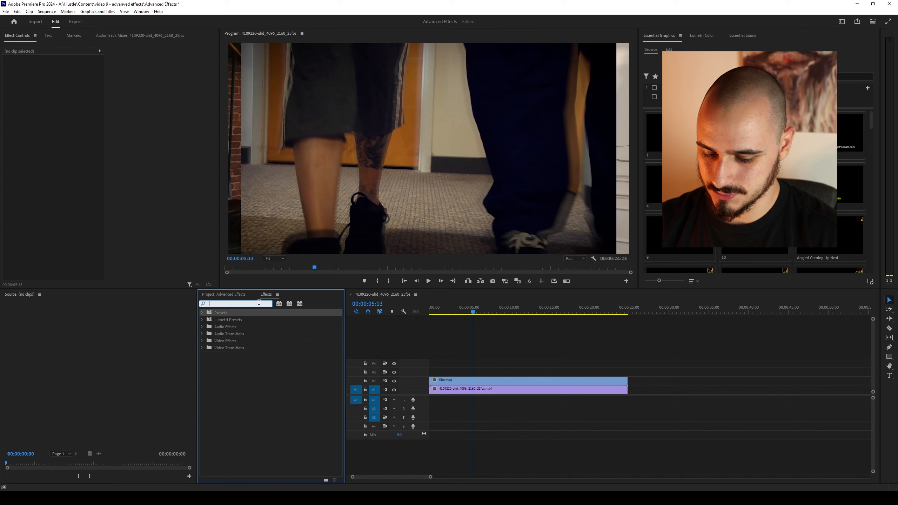
type("corne")
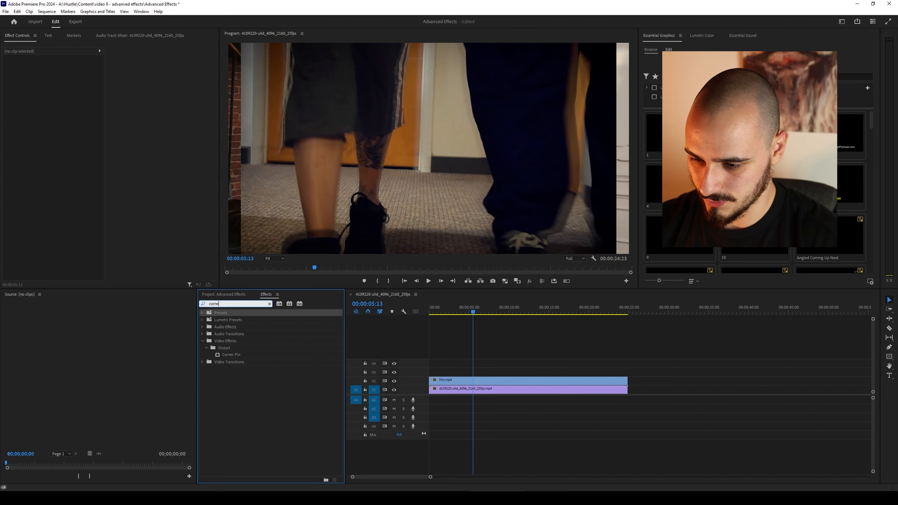
type("r")
left_click_drag(231, 354, 494, 380)
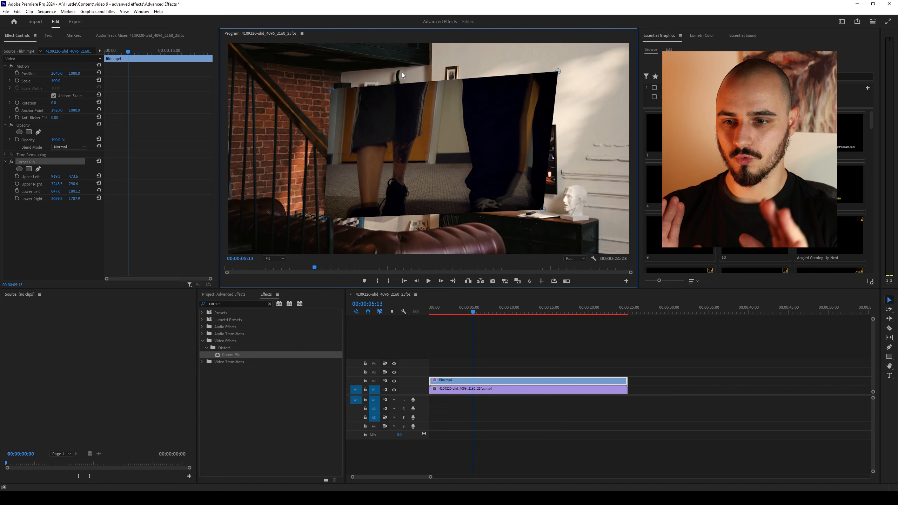
Fit the film.mp4 clip's Corner Pin handles to the corners of the wall-mounted TV, save the project and play the sequence
left_click_drag(330, 90, 458, 127)
left_click_drag(324, 219, 460, 187)
left_click_drag(560, 72, 554, 126)
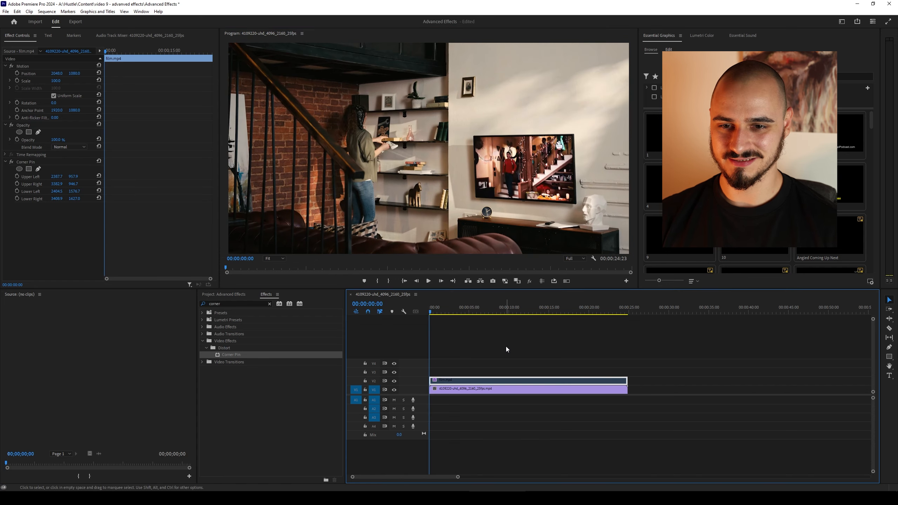
key("ctrl+s")
key("space")
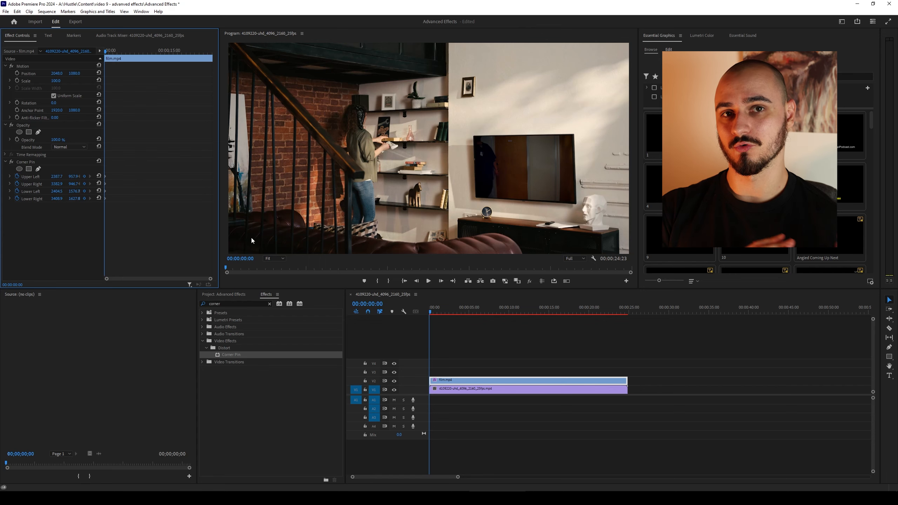
Play the composite in an enlarged preview up to 00:00:00:03, restore the normal layout and save the project
key("grave")
key("space")
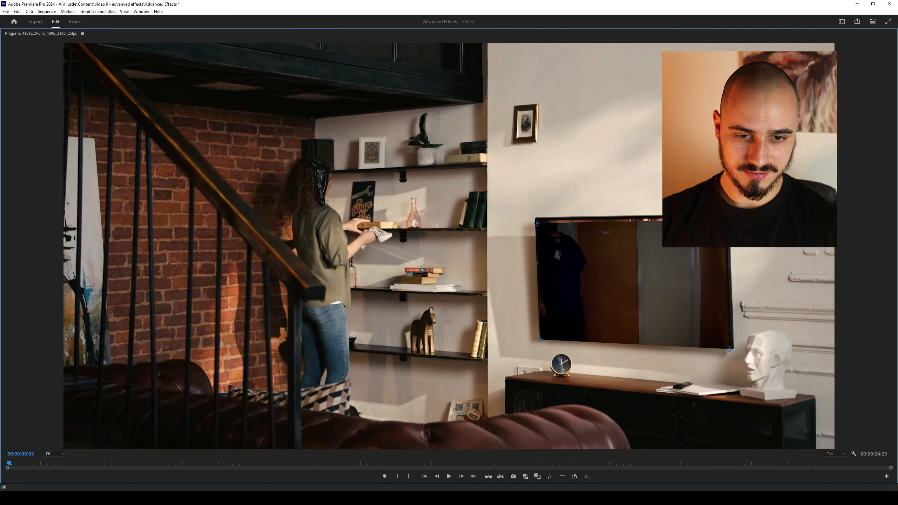
key("grave")
key("ctrl+s")
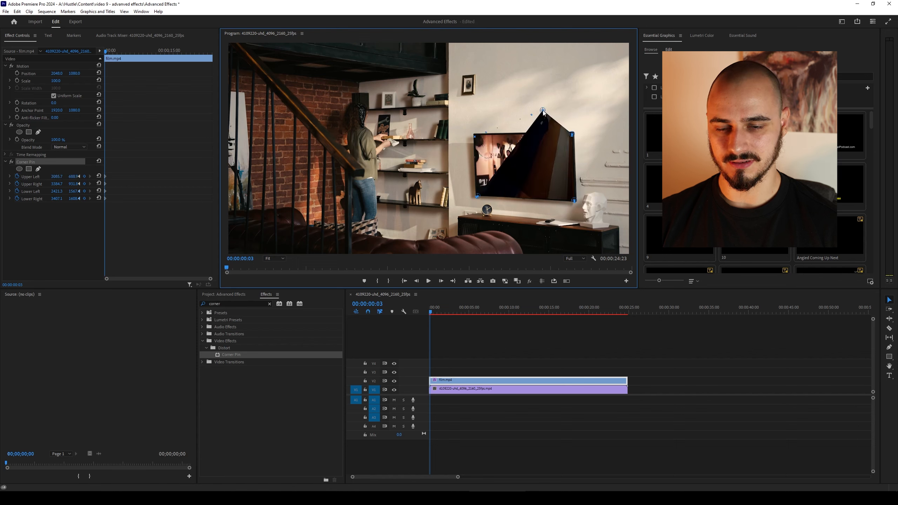
Disable the film.mp4 clip and try moving its upper-left Corner Pin handle away from the TV
left_click(465, 364)
key("ctrl+s")
right_click(468, 382)
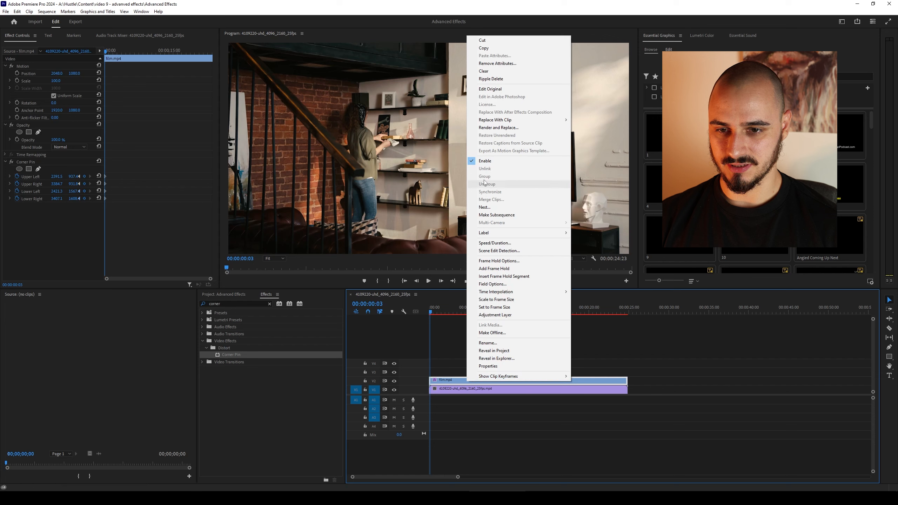
left_click(483, 162)
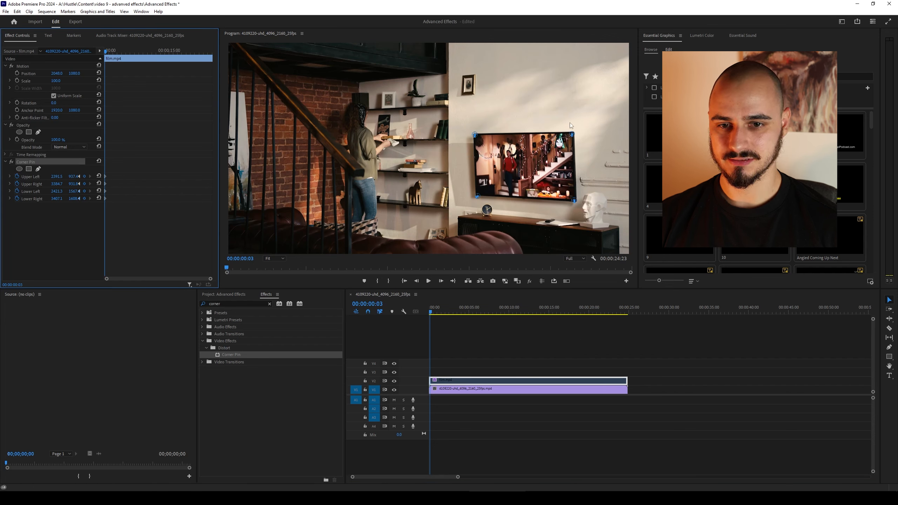
left_click_drag(476, 135, 401, 114)
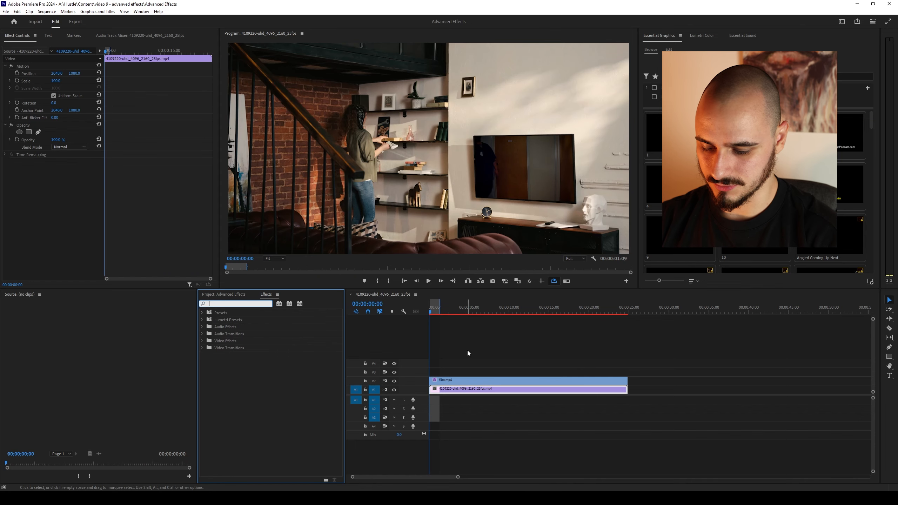
Stack Drop Shadow effects with 100% opacity, distance 0 and softness 20 on film.mp4, and move Lumetri Color above the last one
type("drop sha")
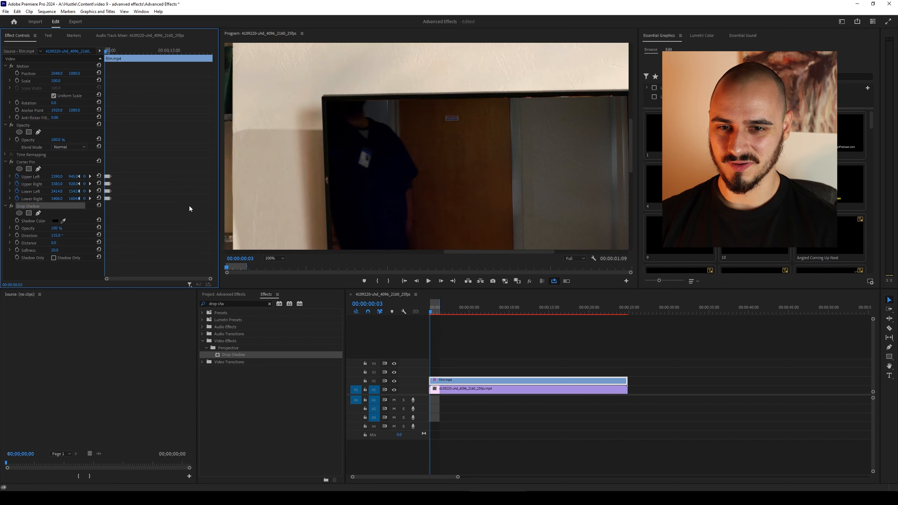
key("ctrl+v")
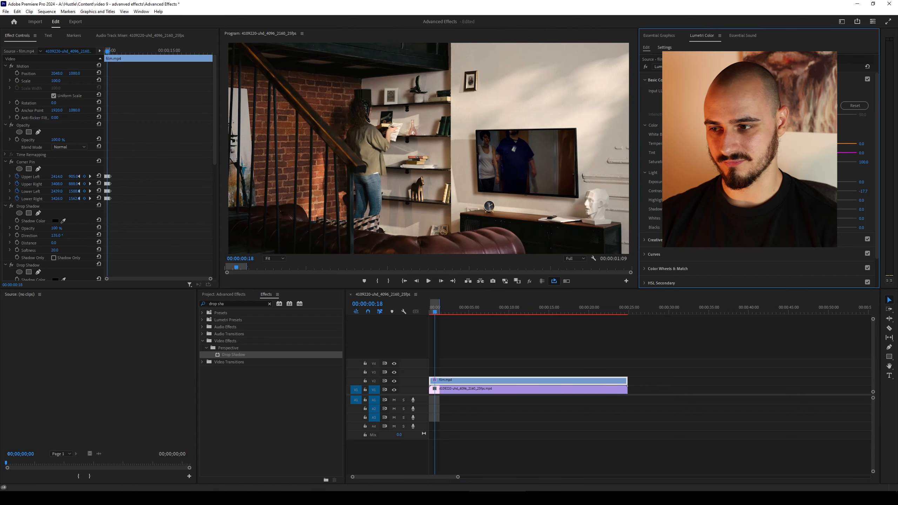
scroll(135, 185, "down", 6)
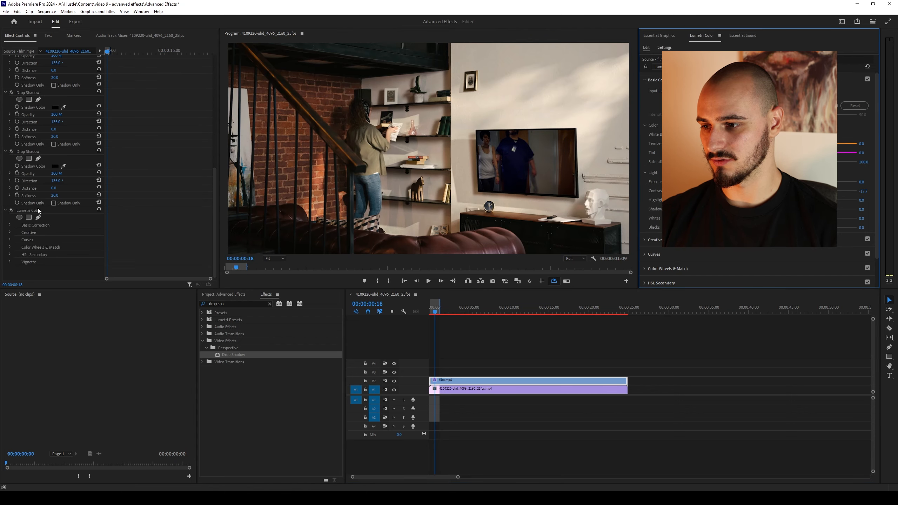
left_click_drag(28, 211, 38, 145)
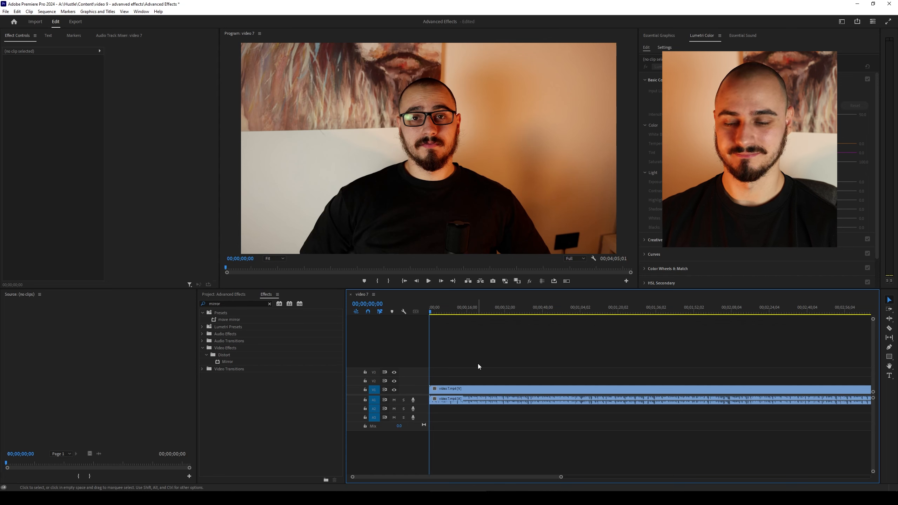
Apply the Mirror effect to the video 7.mp4 clip and move its Reflection Center to about 2422, 974
left_click_drag(228, 362, 495, 389)
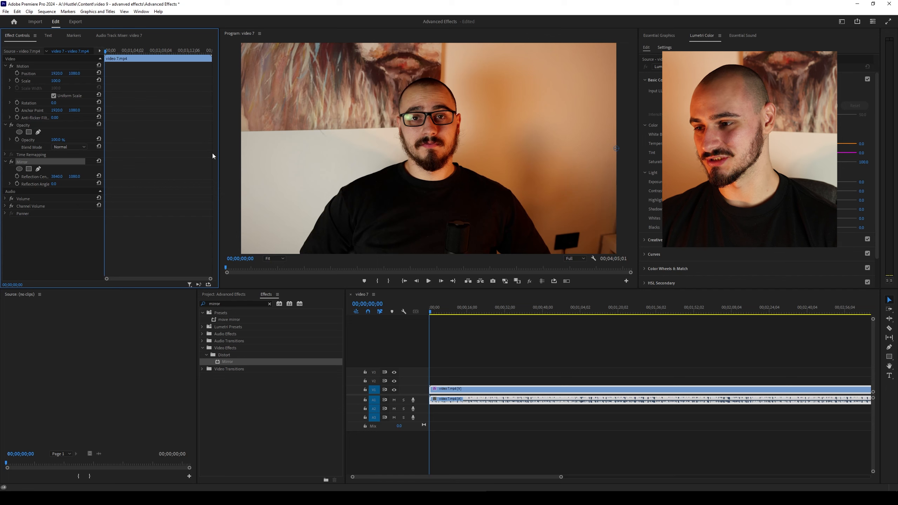
left_click(32, 178)
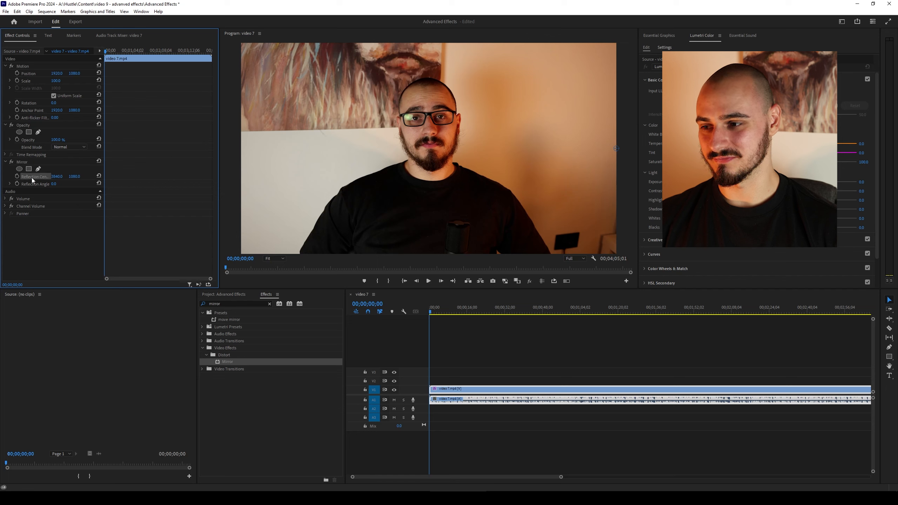
left_click(595, 160)
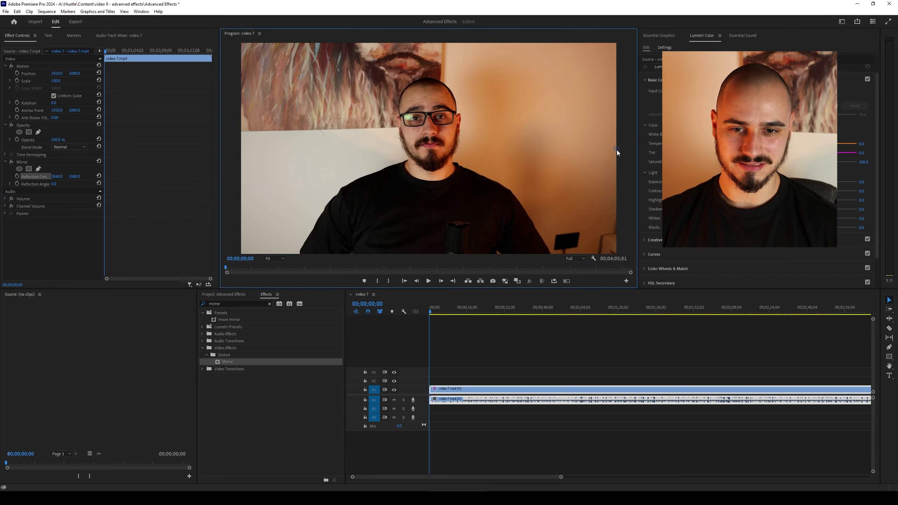
left_click_drag(616, 149, 479, 138)
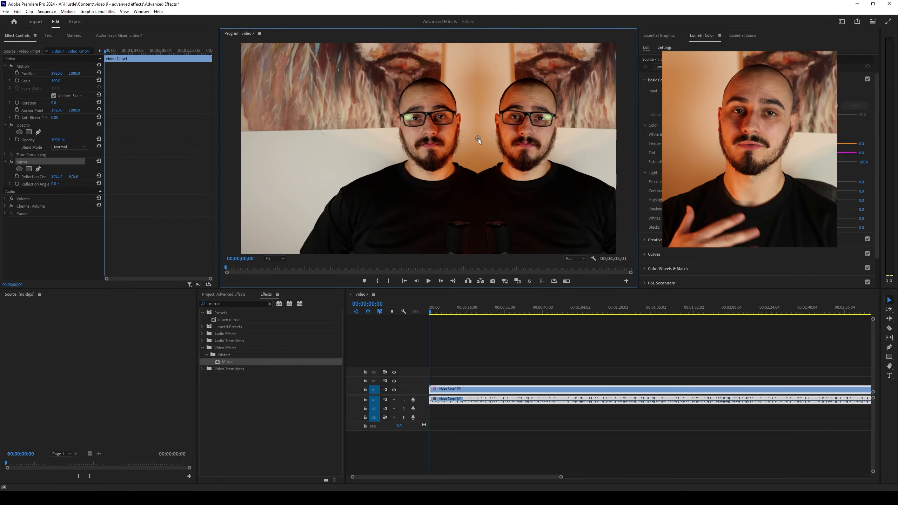
Set the Mirror's Reflection Angle to 180° and reposition its Reflection Center between the picture's left edge and the man
left_click_drag(478, 138, 323, 138)
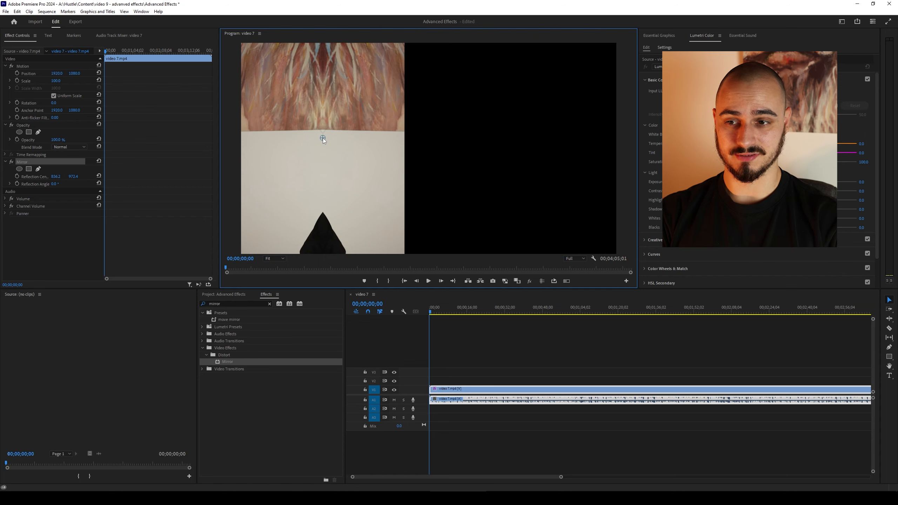
left_click(57, 184)
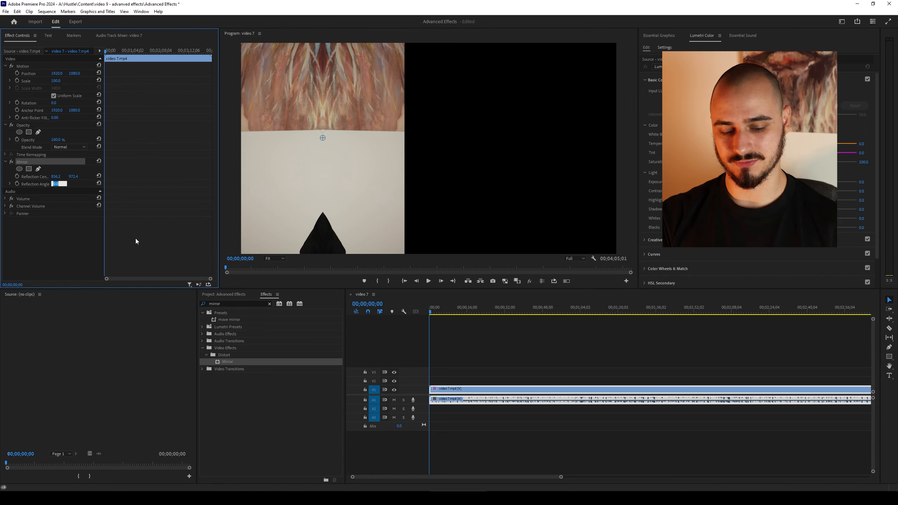
type("180")
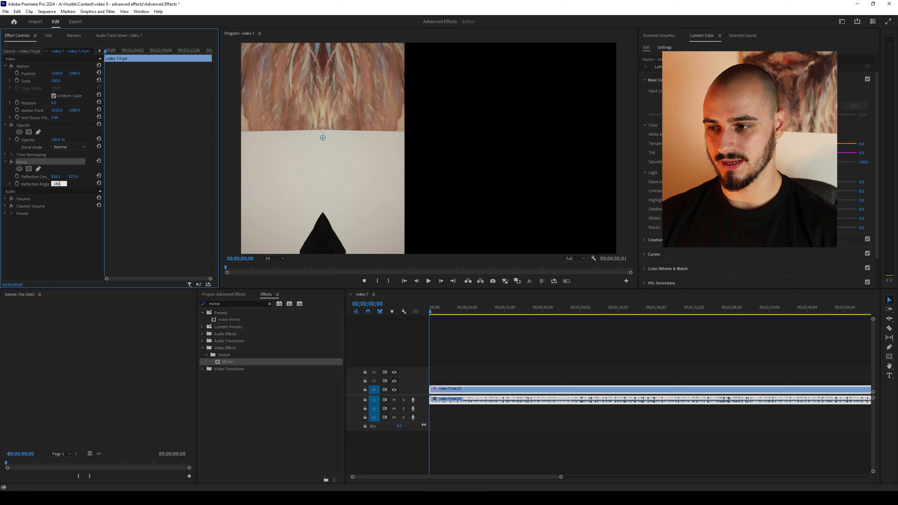
key("Return")
left_click_drag(322, 139, 370, 138)
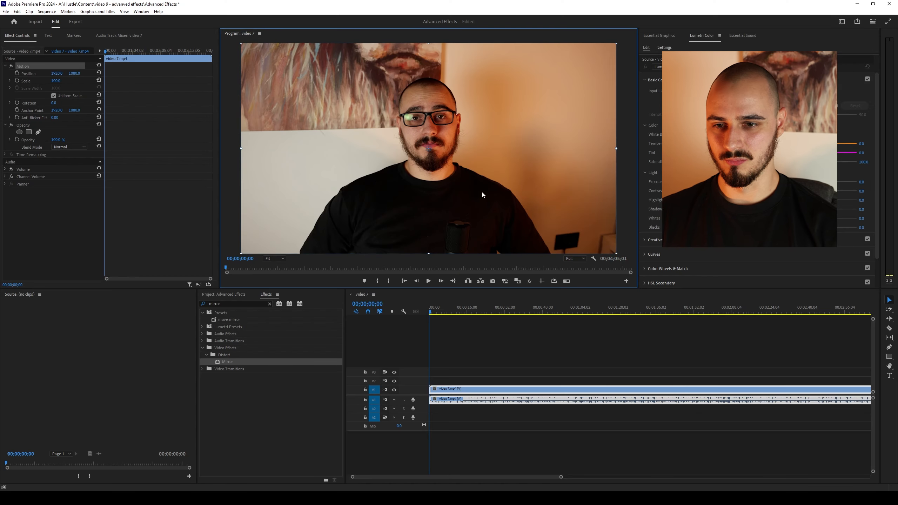
Shift the video 7.mp4 picture right to a horizontal position of about 2892 and duplicate the clip onto V2
left_click_drag(431, 190, 526, 191)
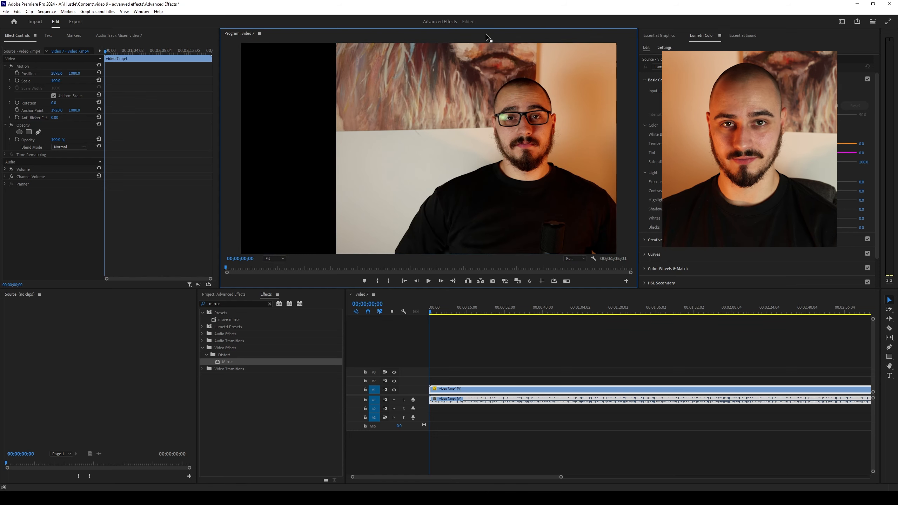
left_click_drag(475, 389, 476, 382)
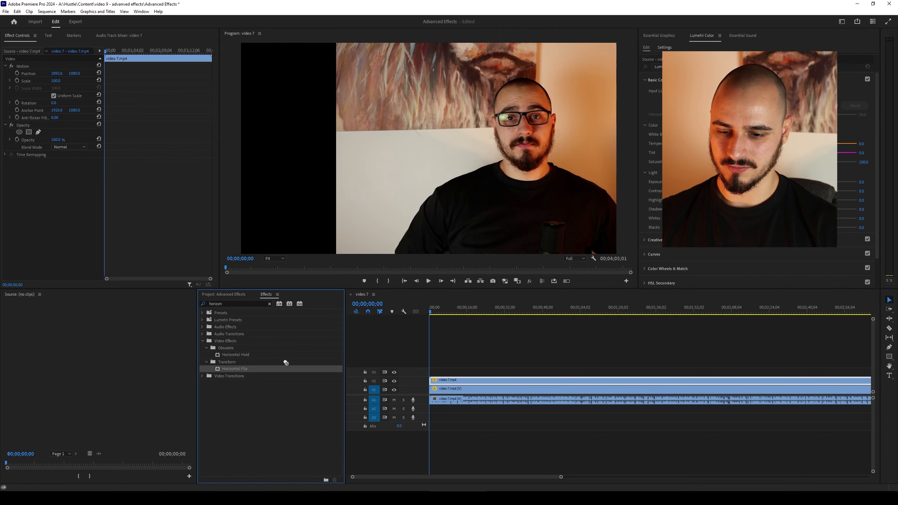
Apply Horizontal Flip to the duplicate clip on V2 and shift its picture to the left
left_click_drag(285, 368, 459, 380)
left_click_drag(56, 73, 3, 73)
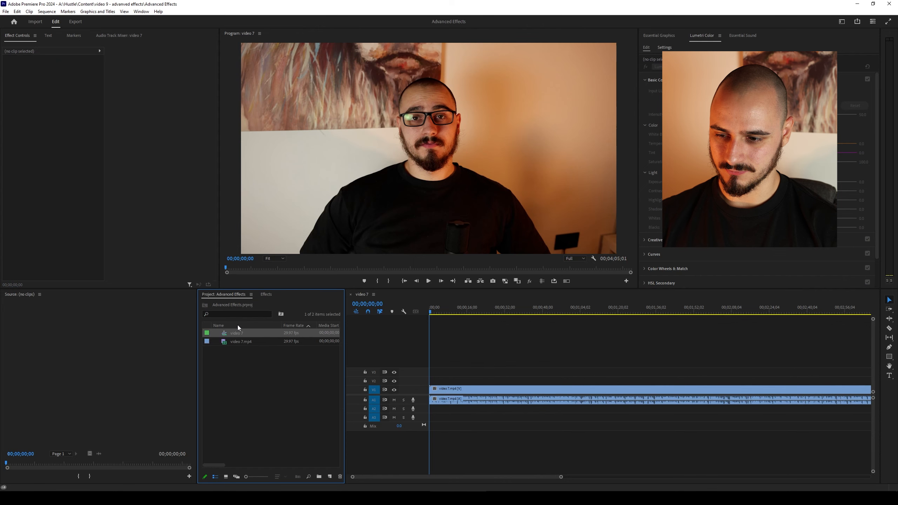
Create an adjustment layer and place it on V2 above the start of the video 7.mp4 clip
left_click(332, 475)
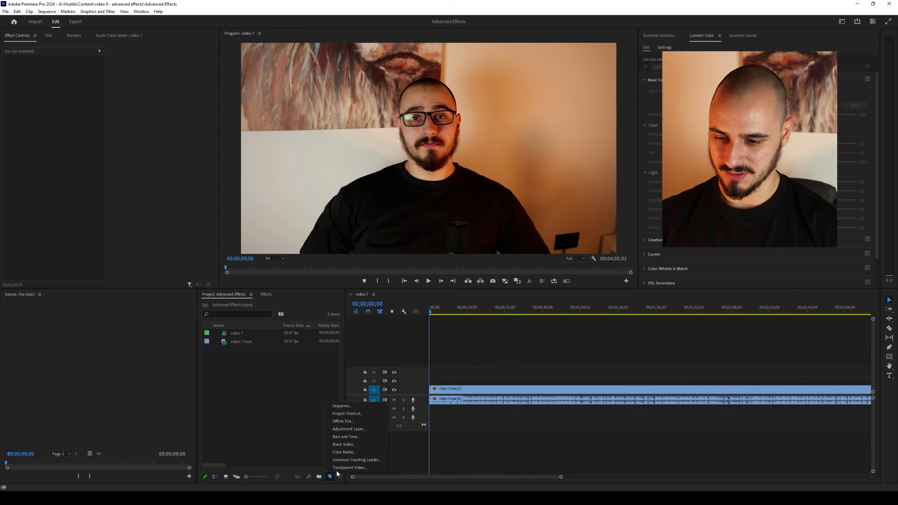
left_click(354, 430)
left_click(464, 271)
left_click_drag(246, 333, 626, 382)
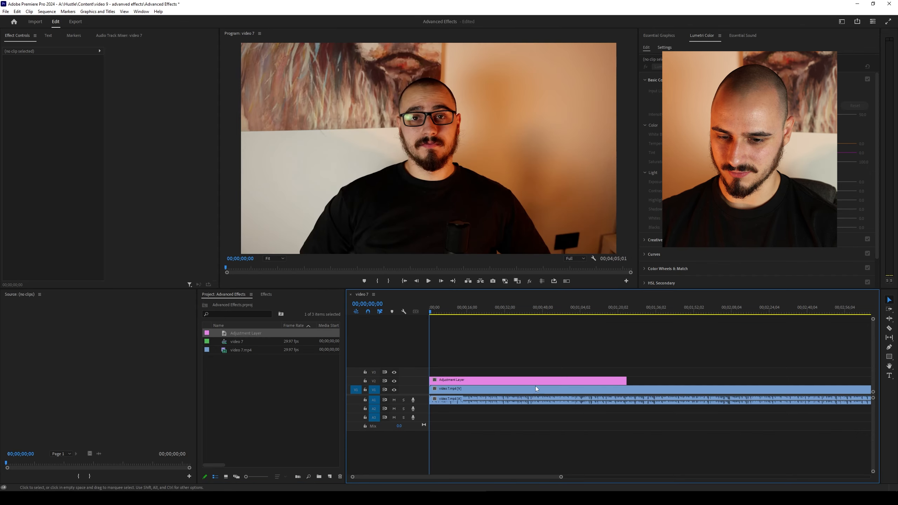
Apply the Offset effect to the adjustment layer and set the horizontal Shift Center To value to 2920
left_click(502, 382)
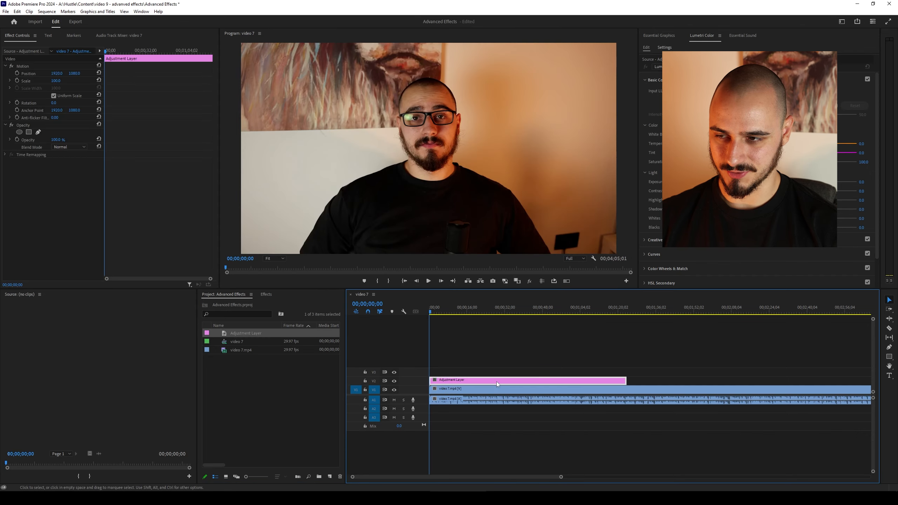
key("shift+7")
type("offset")
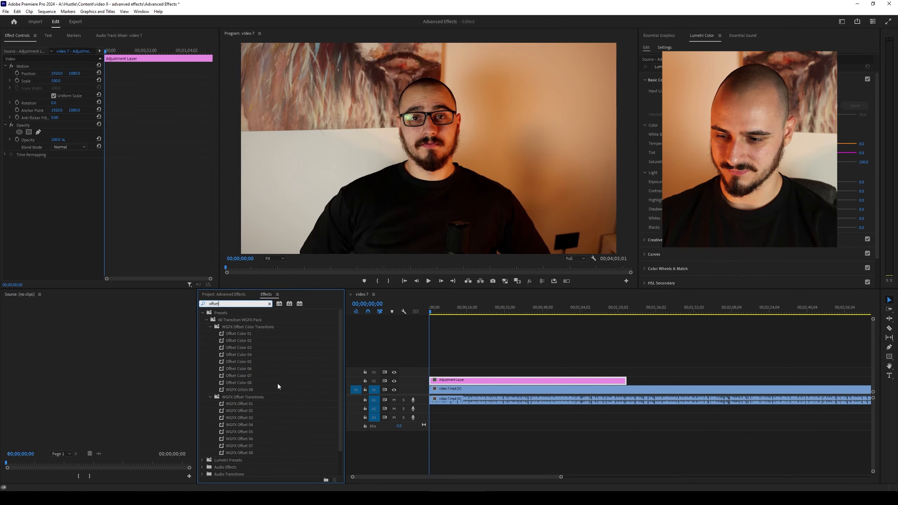
left_click_drag(57, 176, 163, 176)
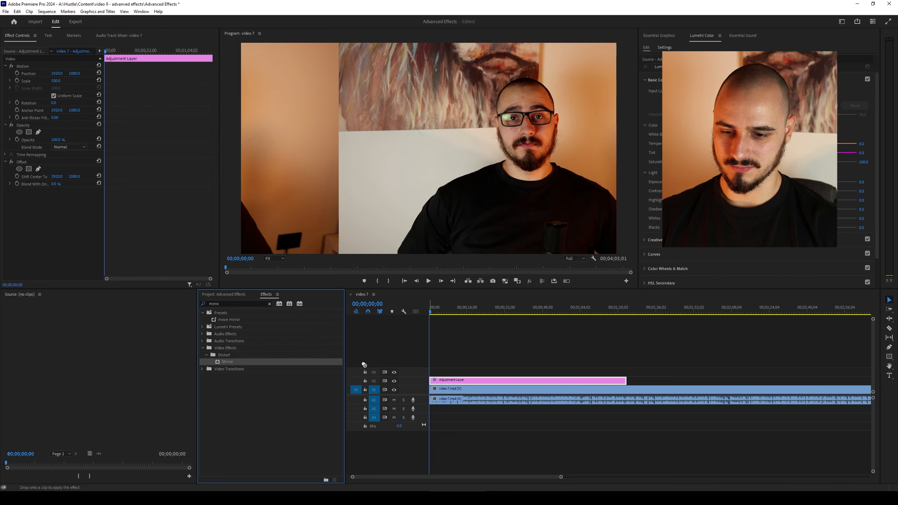
Add the Mirror effect to the adjustment layer and open its Reflection Angle for editing
left_click_drag(227, 362, 456, 381)
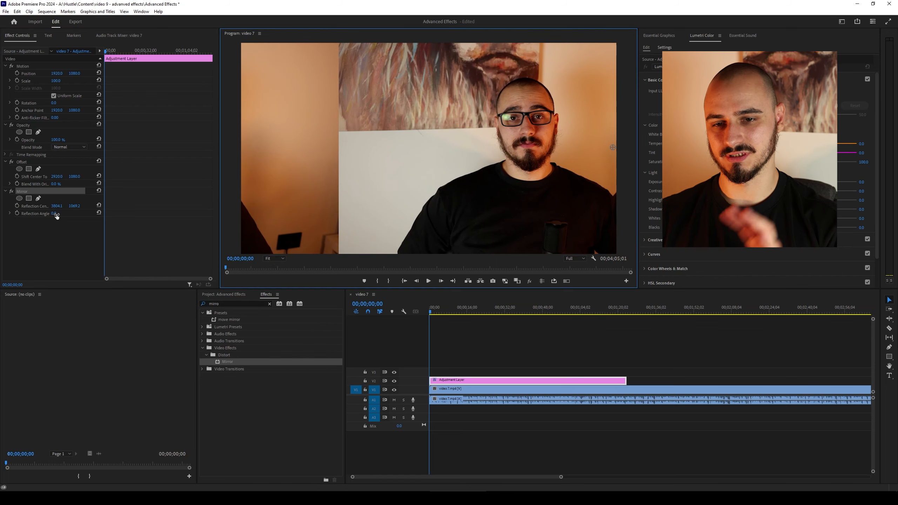
left_click(56, 214)
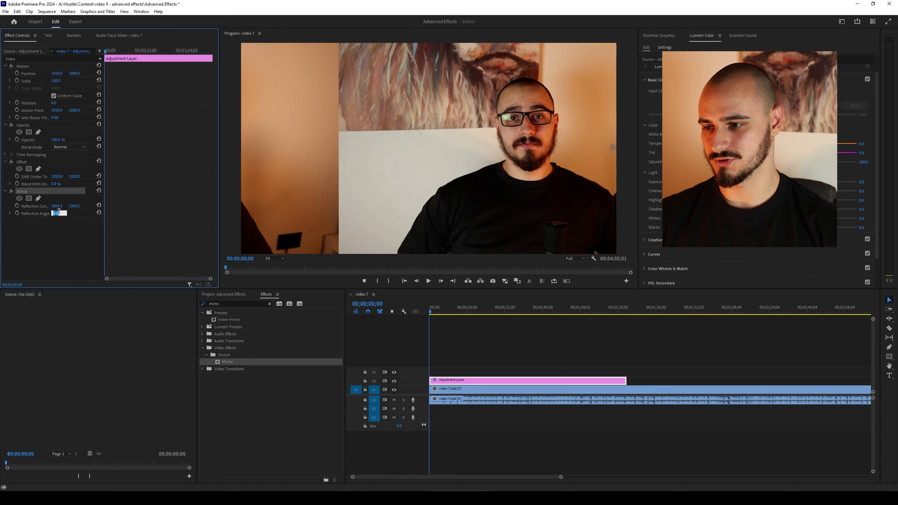